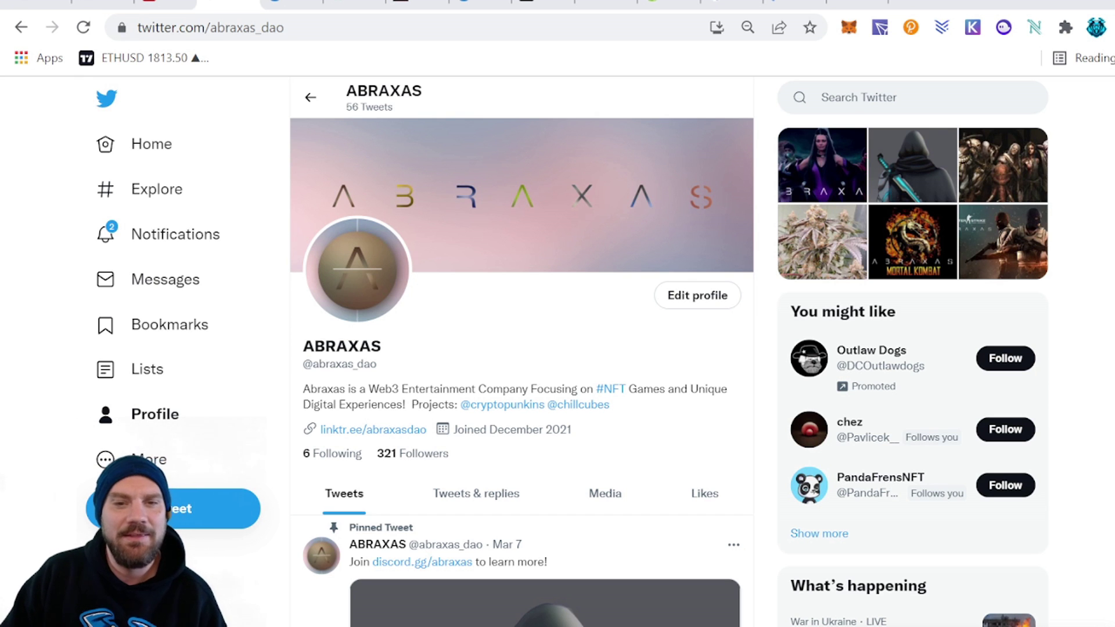
# Step: Leave the ABRAXAS Twitter profile for the terra.money homepage tab
pyautogui.click(732, 4)
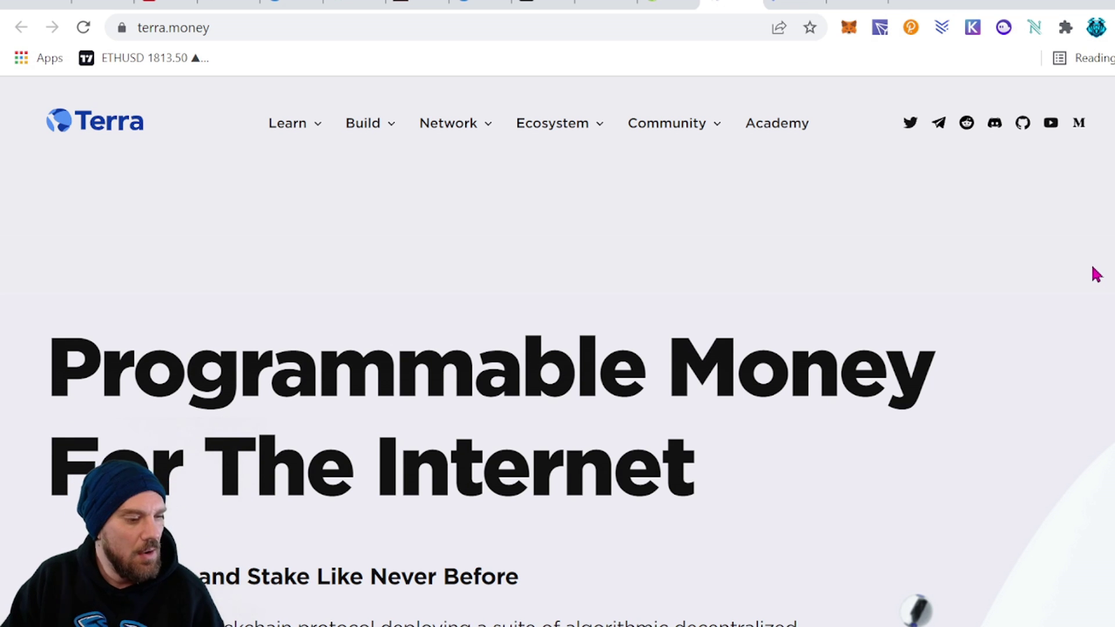
# Step: Scroll the terra.money homepage past the hero and four feature cards to the leading-blockchains section
pyautogui.scroll(-3, 1099, 276)
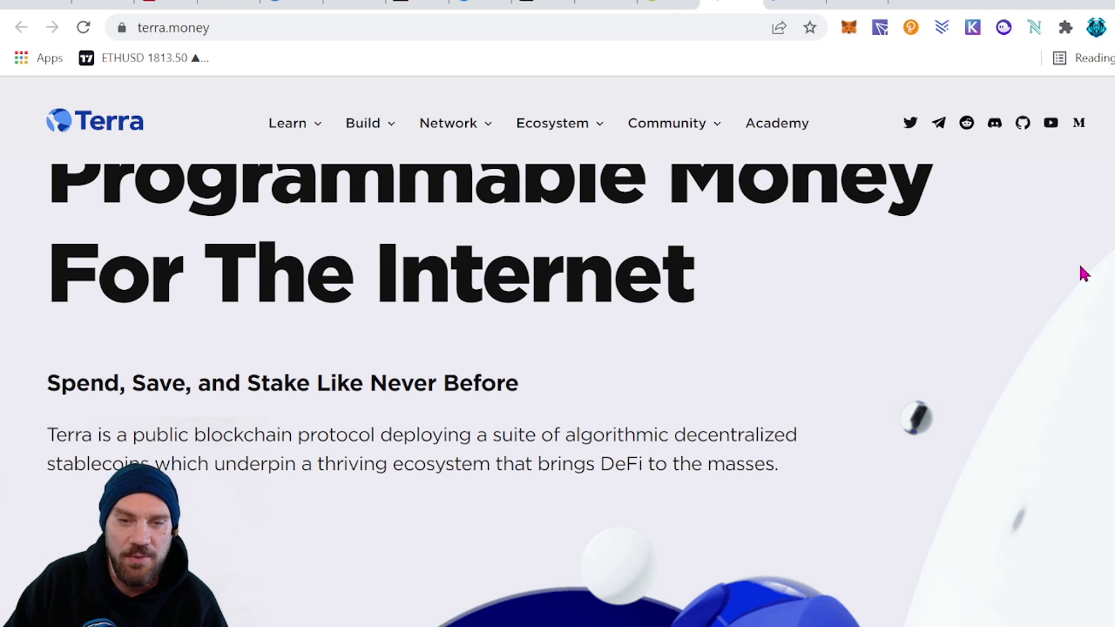
pyautogui.scroll(-6, 1084, 273)
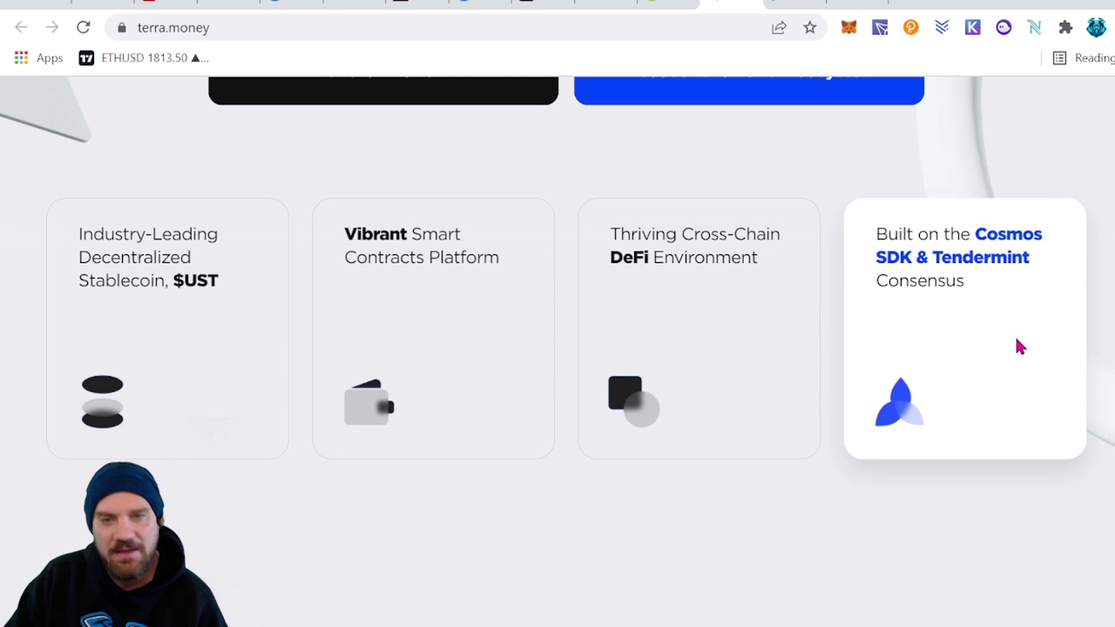
pyautogui.scroll(-5, 1021, 353)
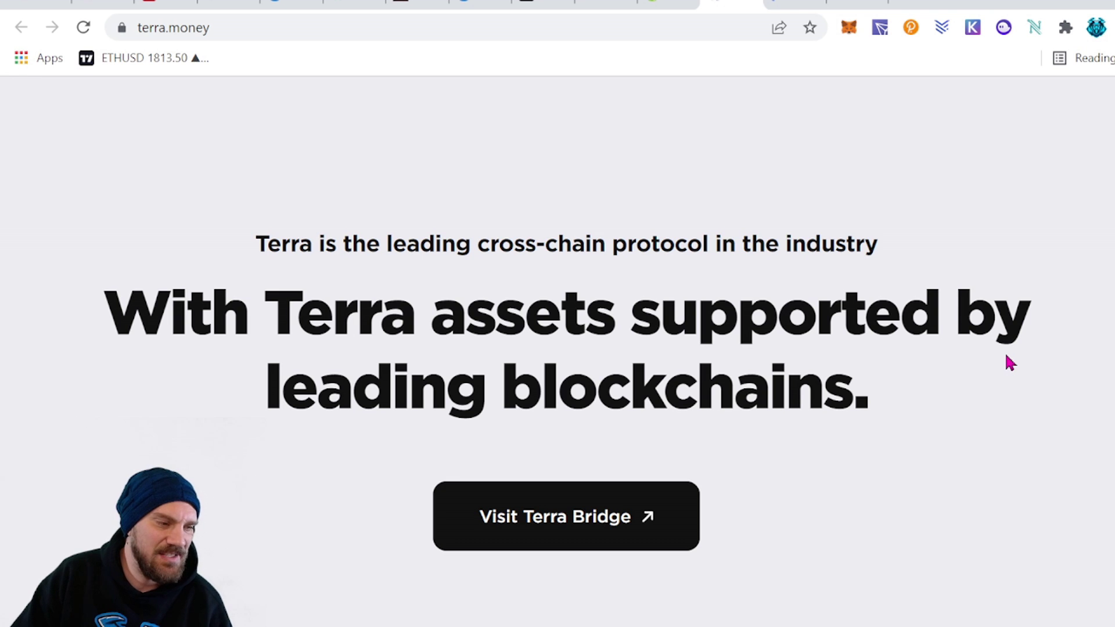
# Step: Bring Terra's cross-chain diagram with Ethereum, Solana, BNB Chain and Polygon into view
pyautogui.scroll(-8, 1003, 359)
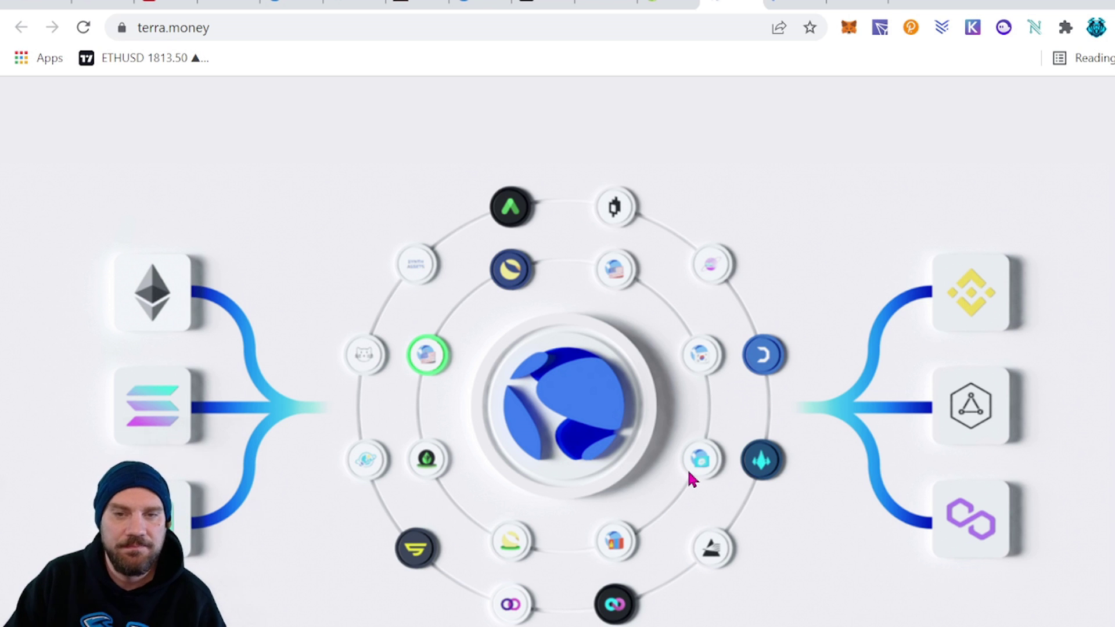
pyautogui.scroll(1, 692, 480)
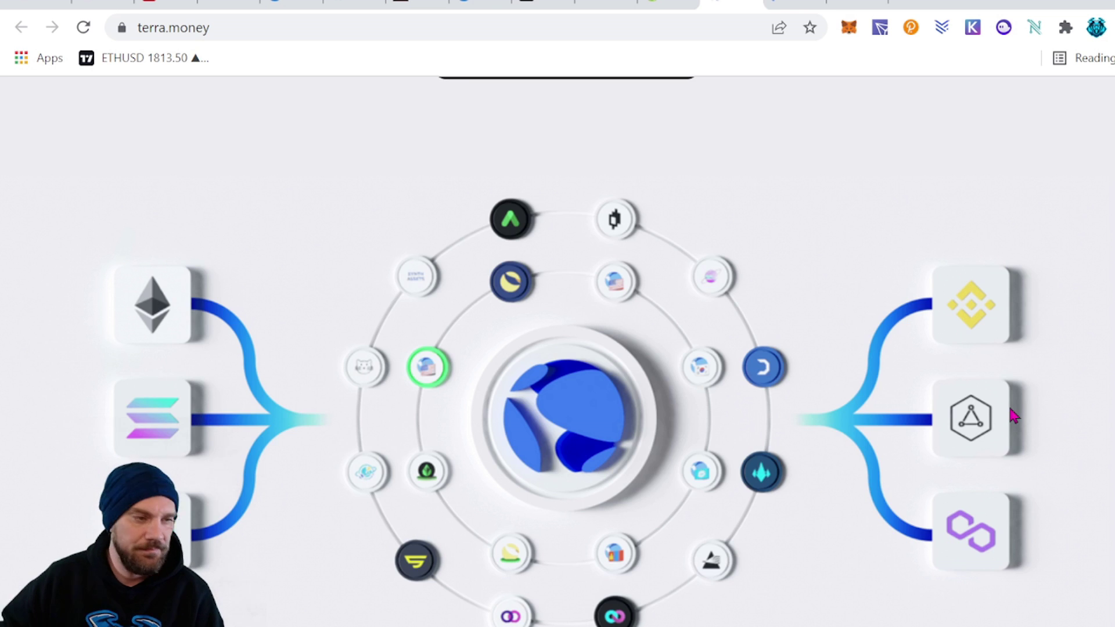
pyautogui.hotkey('ctrl', 'shift', 'Tab')
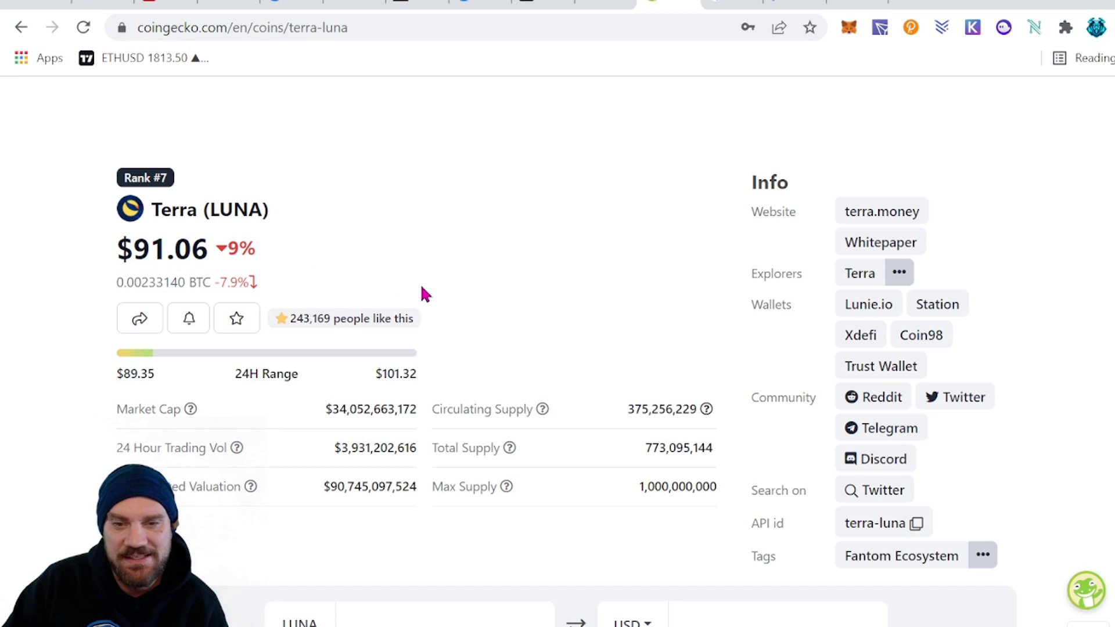
# Step: Scroll the CoinGecko Terra (LUNA) page down to its price chart and statistics
pyautogui.scroll(-10, 488, 296)
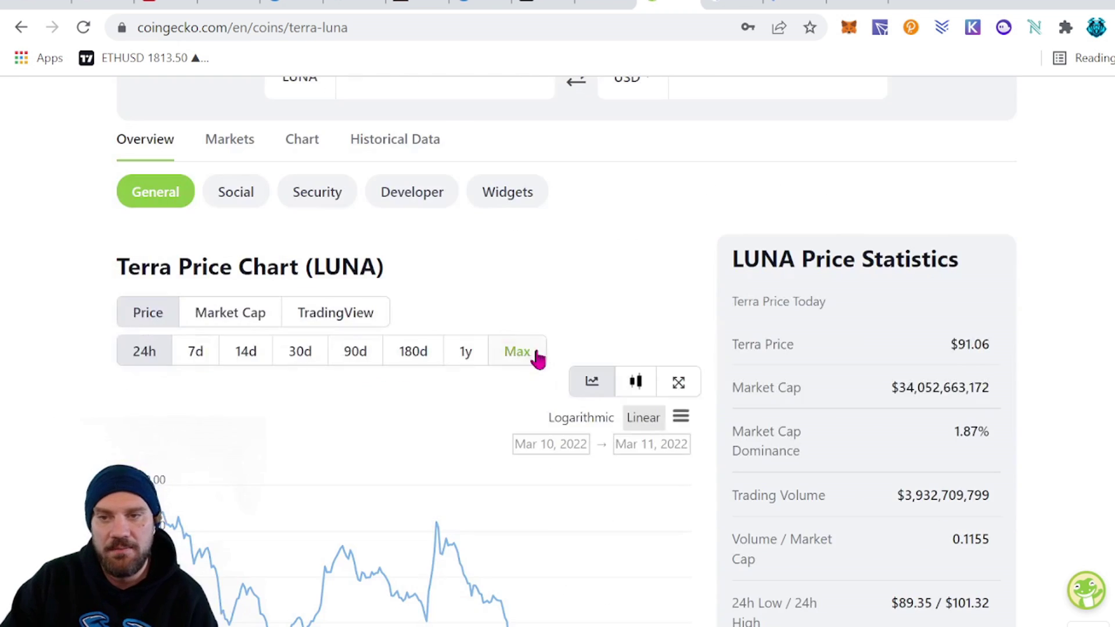
# Step: Review the LUNA chart's full history, then narrow it to 14 days (Feb 25–Mar 11, 2022)
pyautogui.scroll(-1, 682, 326)
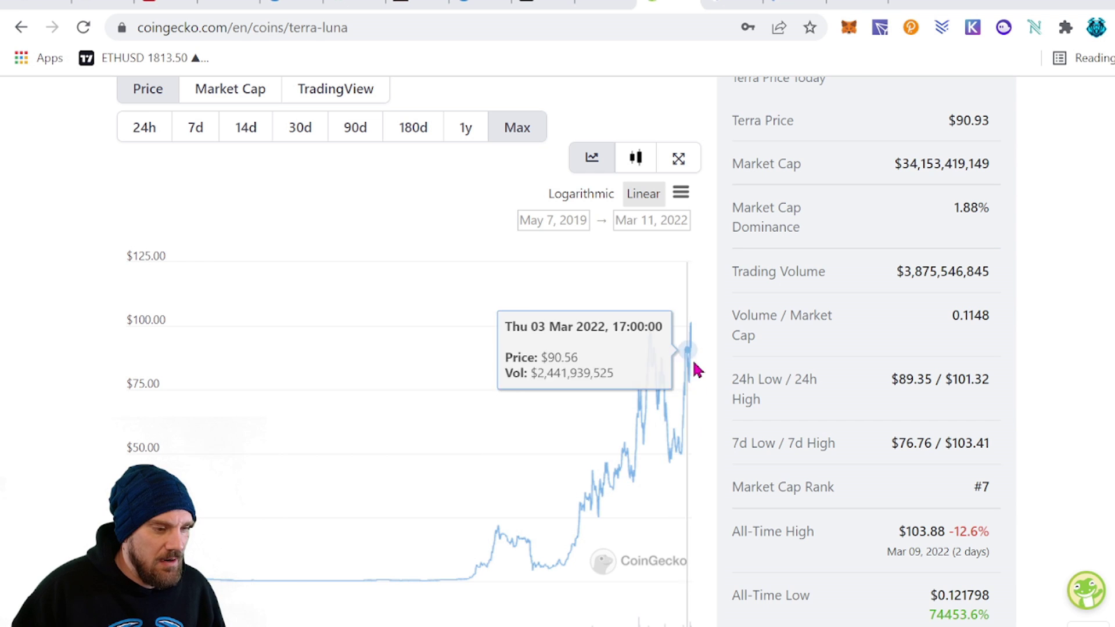
pyautogui.scroll(3, 697, 355)
pyautogui.scroll(-3, 690, 373)
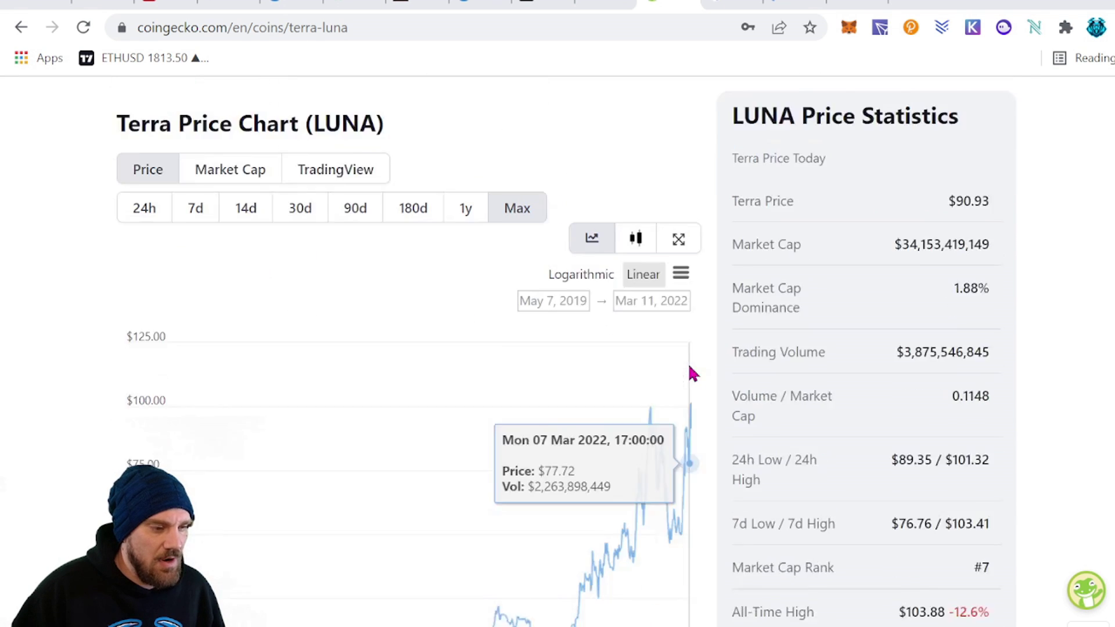
pyautogui.click(260, 173)
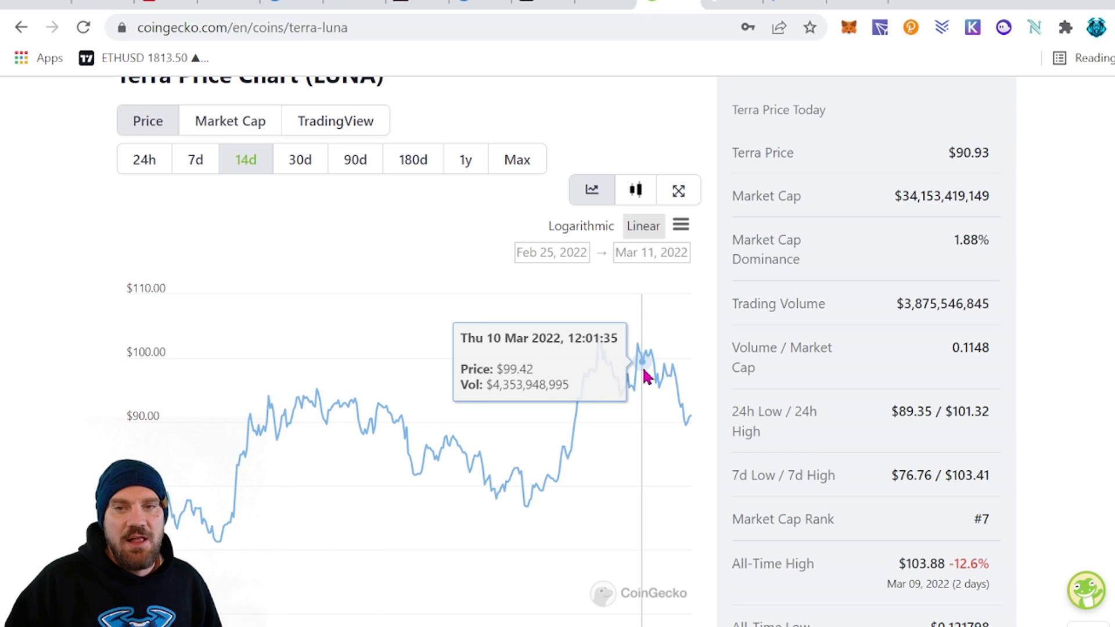
# Step: Return to the top of the LUNA page, showing the $90.65 price and Info community links
pyautogui.scroll(10, 987, 461)
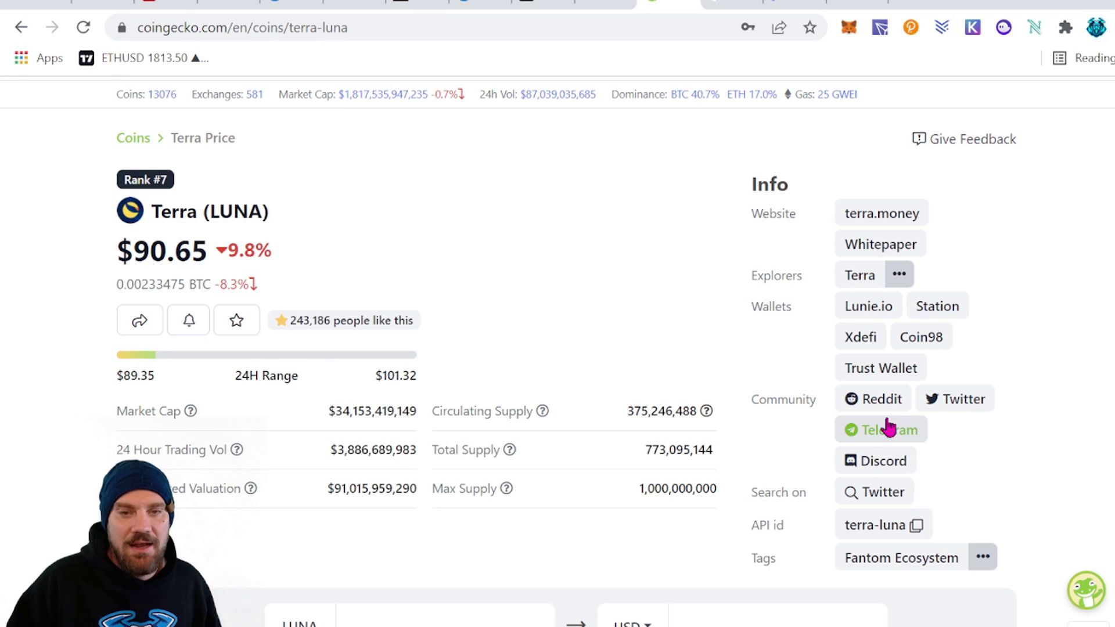
pyautogui.click(938, 306)
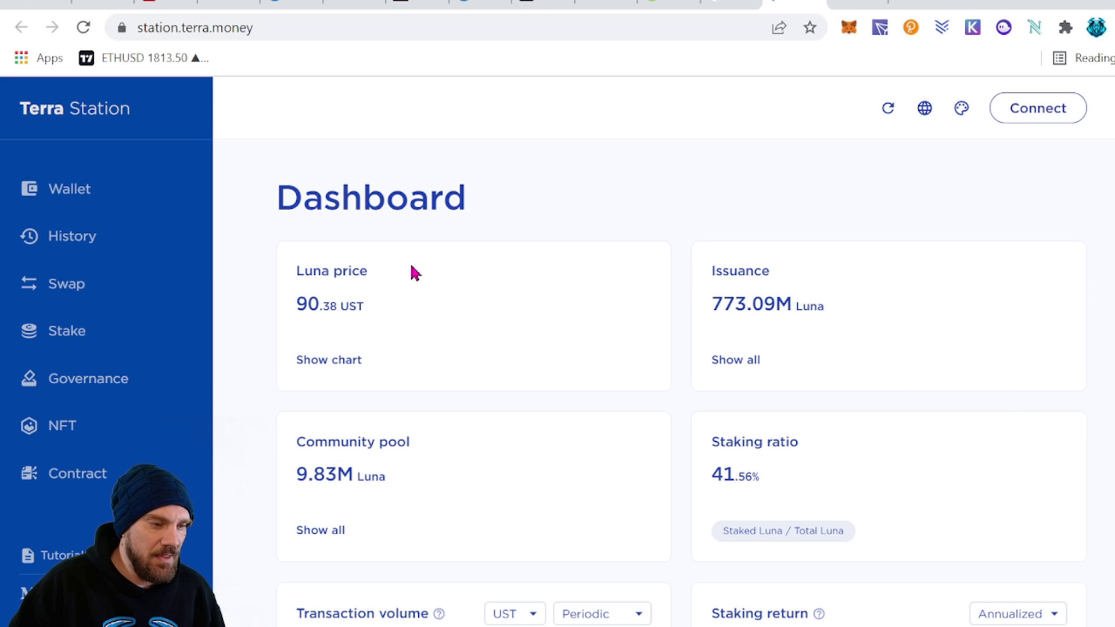
pyautogui.scroll(-8, 765, 488)
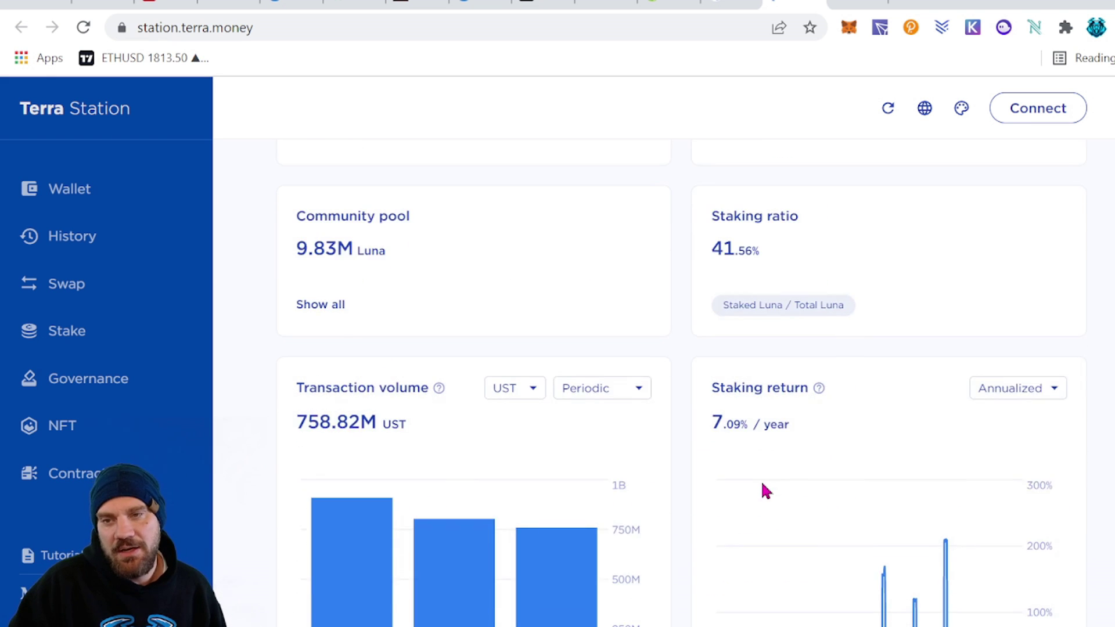
pyautogui.scroll(-6, 713, 439)
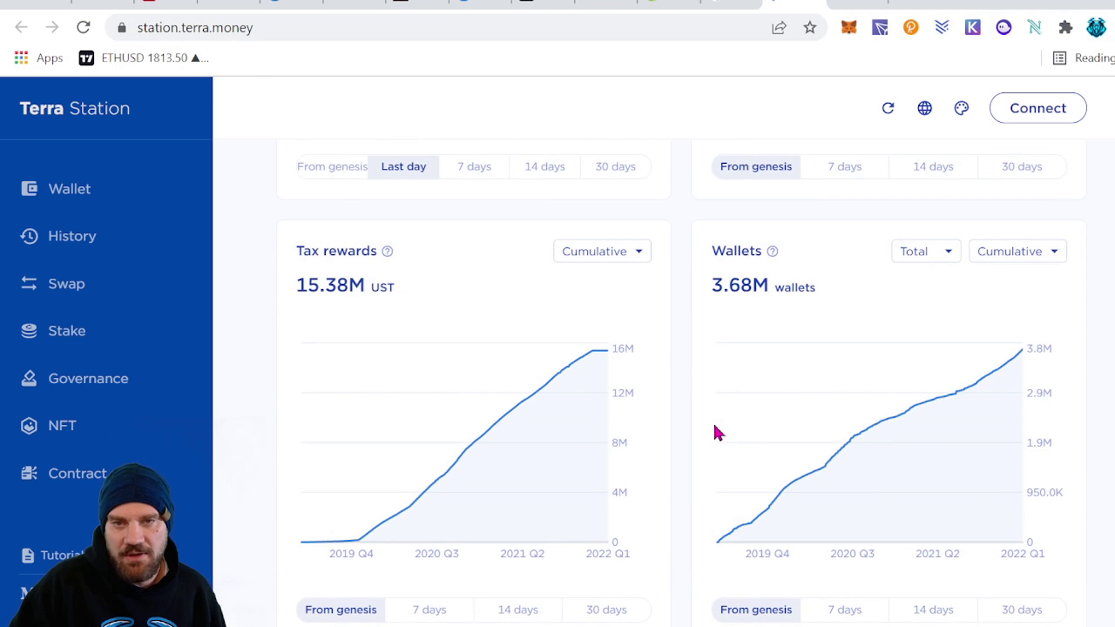
pyautogui.scroll(13, 739, 446)
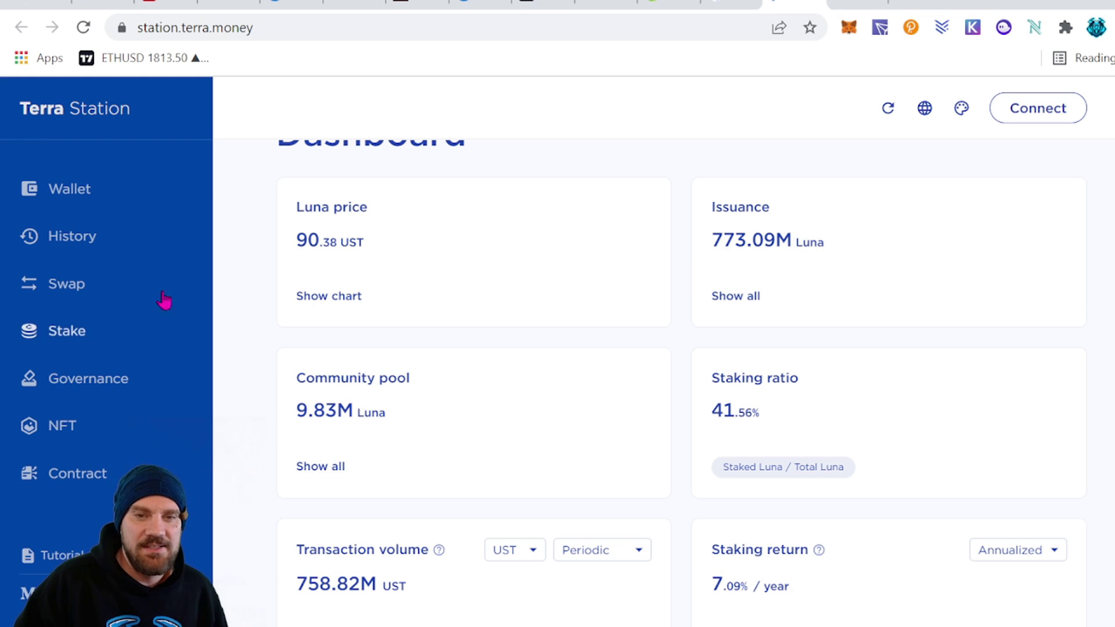
pyautogui.scroll(1, 665, 403)
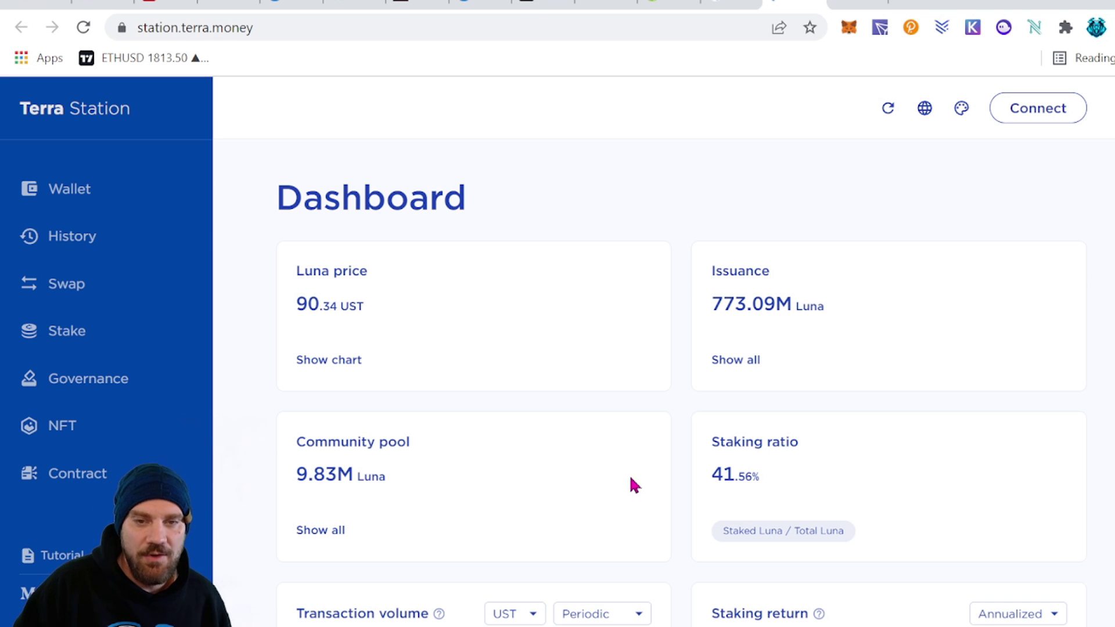
# Step: Add Terra Station Wallet to Chrome via terra.money's Chrome Extension link
pyautogui.hotkey('ctrl', 'Tab')
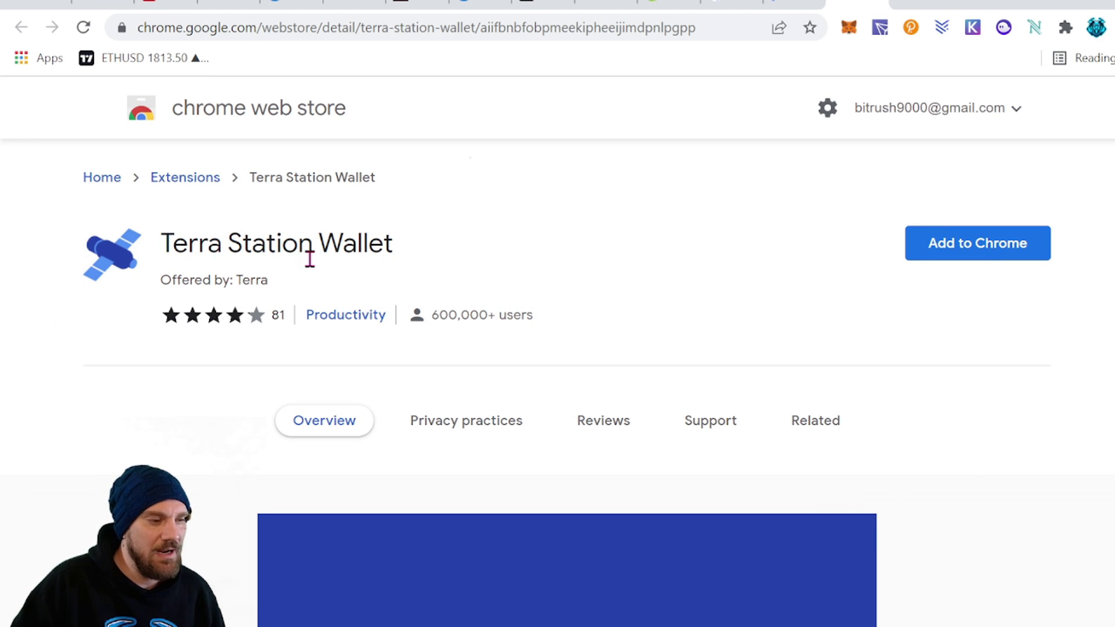
pyautogui.hotkey('ctrl', 'shift', 'Tab')
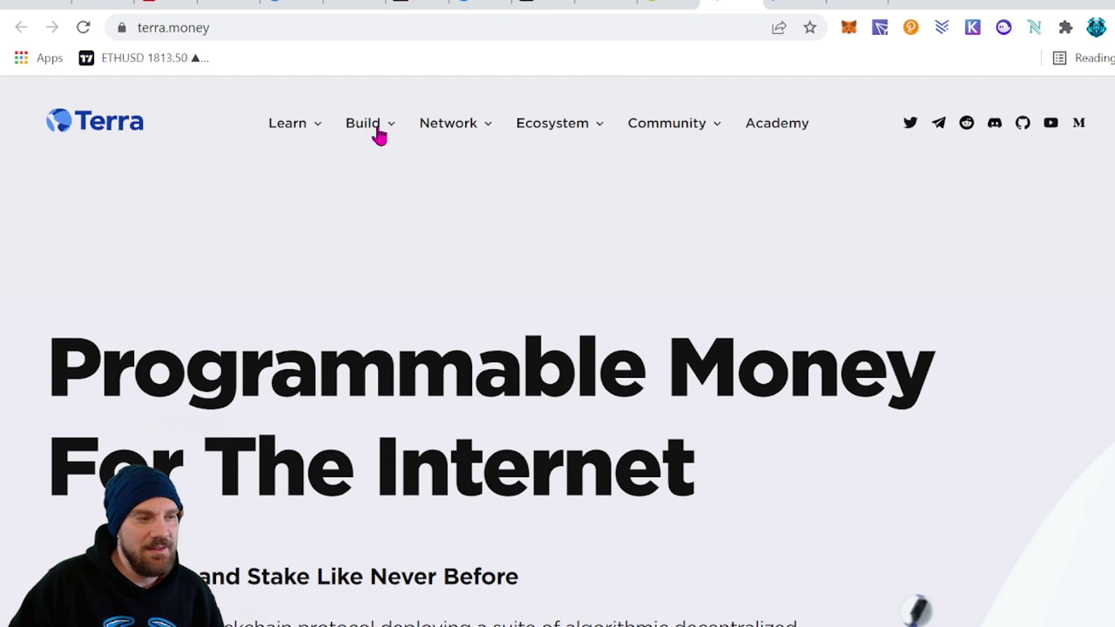
pyautogui.click(297, 129)
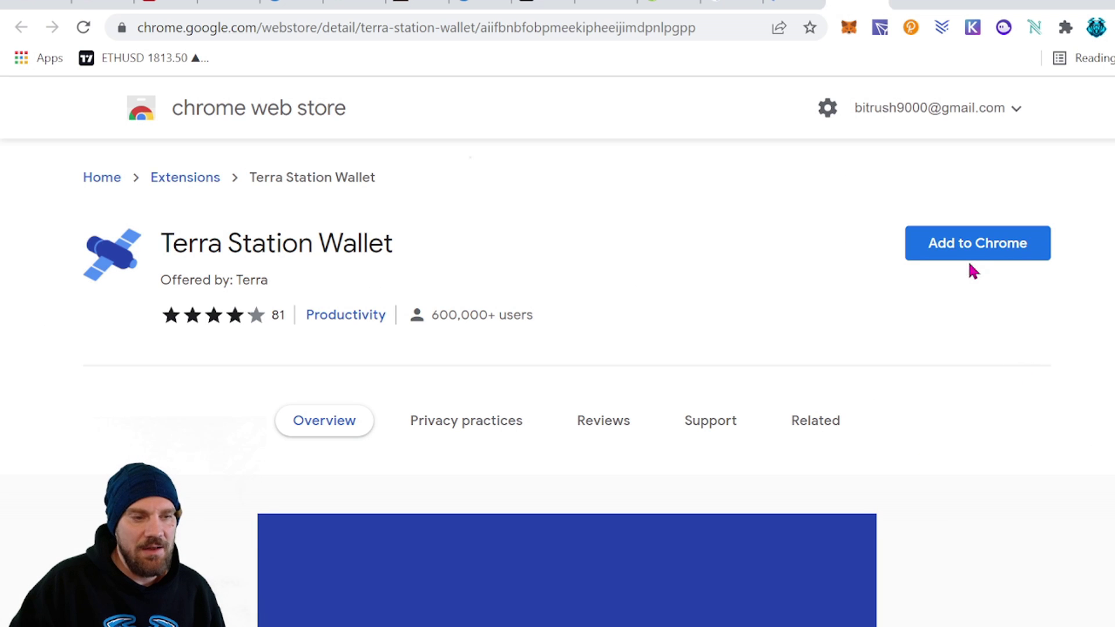
pyautogui.click(968, 256)
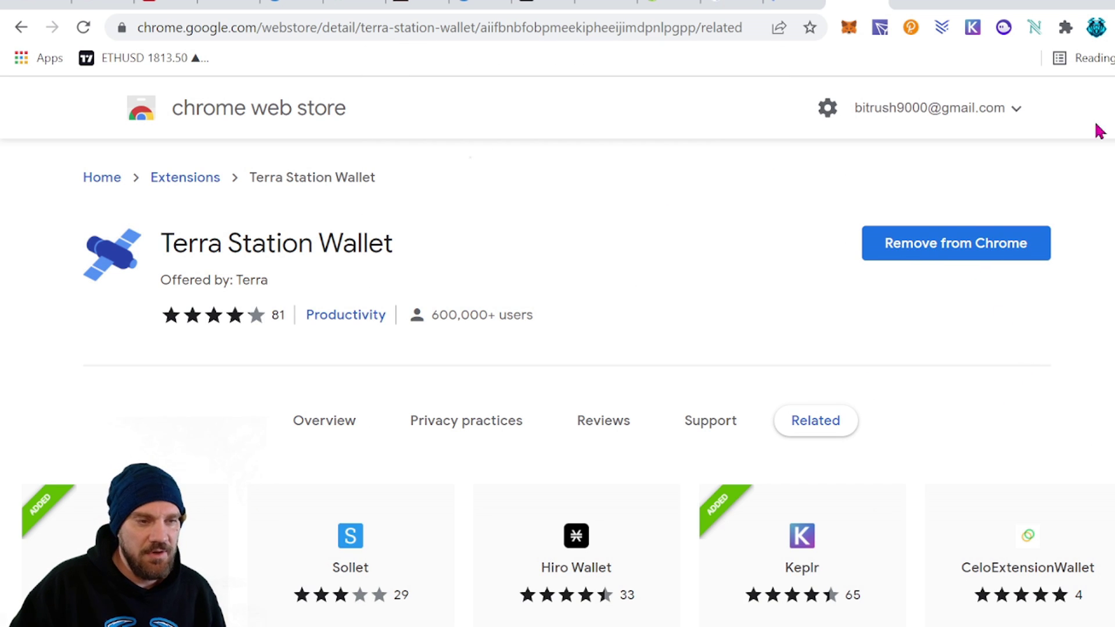
# Step: Pin Terra Station Wallet to the toolbar, open it and start a new wallet
pyautogui.click(1066, 30)
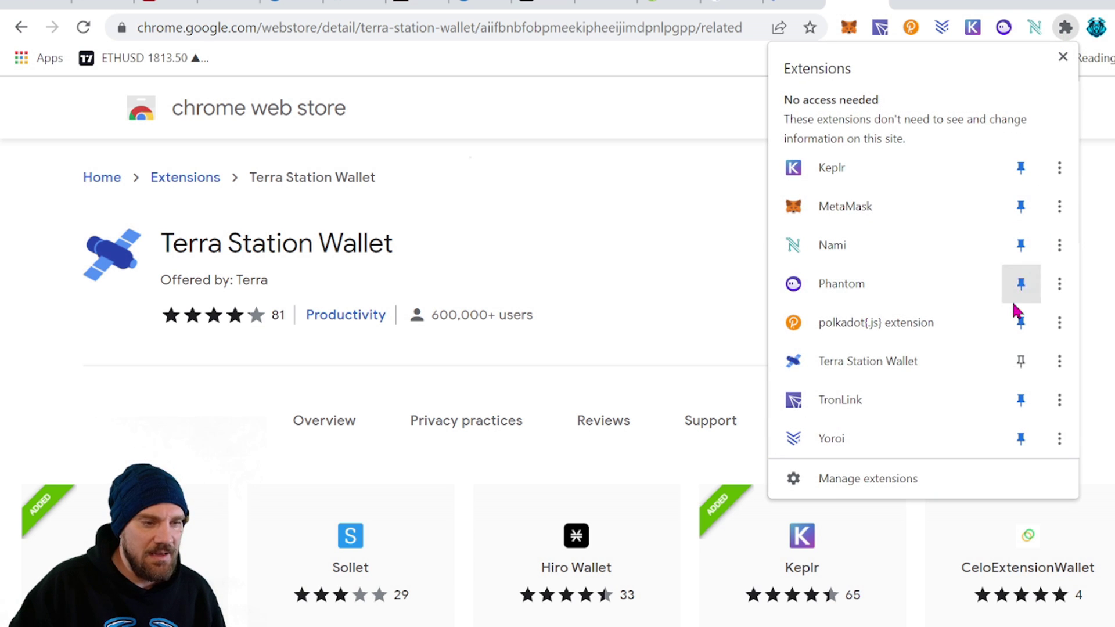
pyautogui.click(1021, 365)
pyautogui.click(710, 244)
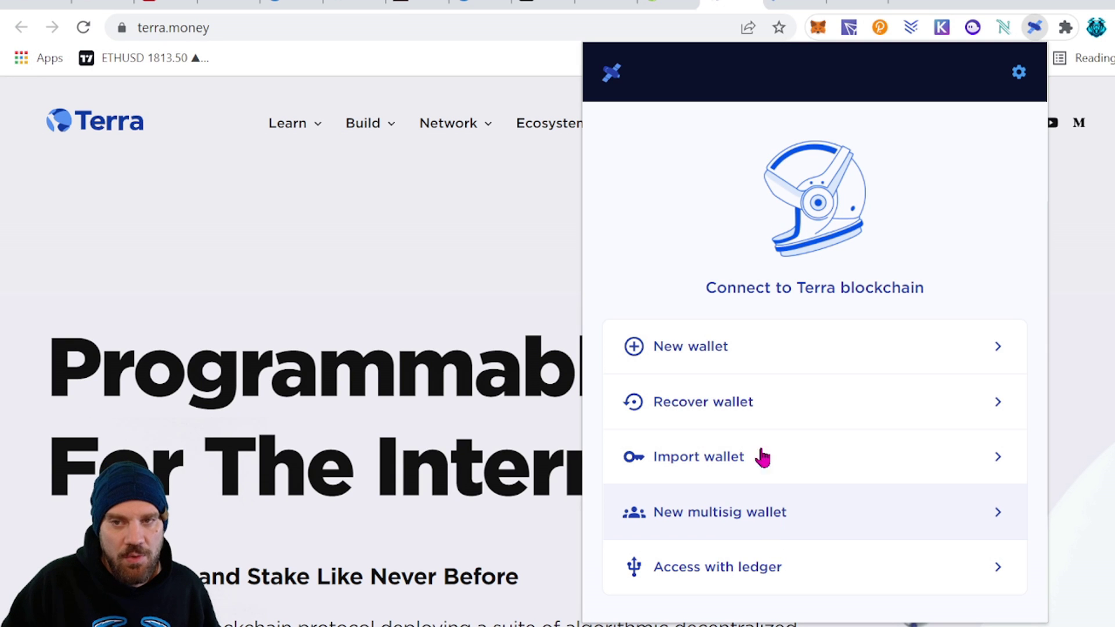
pyautogui.click(767, 348)
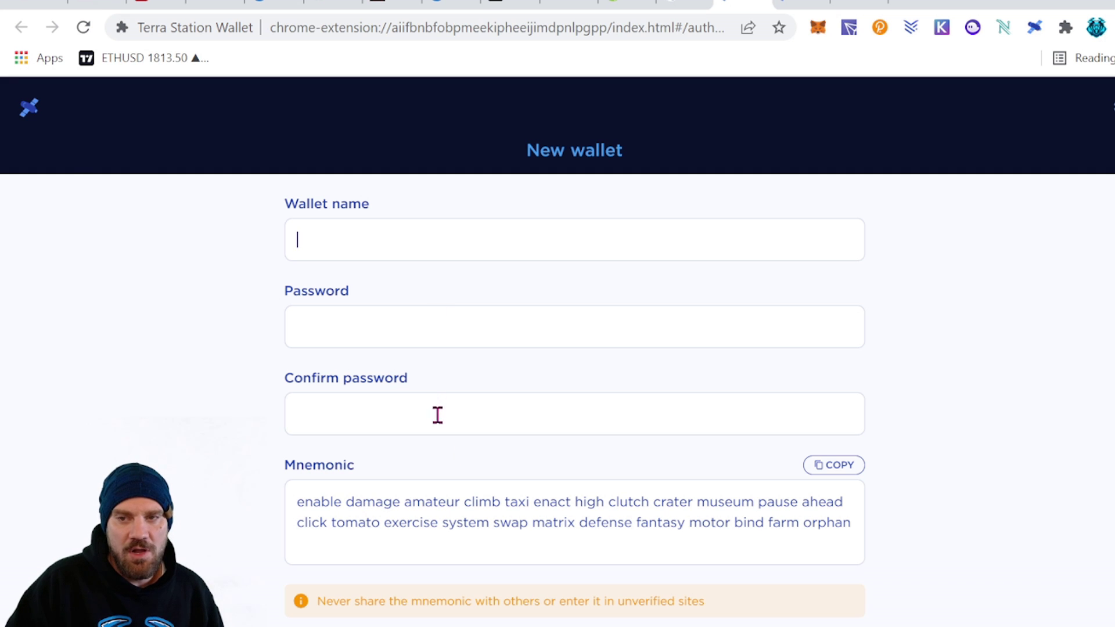
# Step: Select the recovery mnemonic, then the generated 'bitrush' wallet's terra address
pyautogui.moveTo(296, 500); pyautogui.dragTo(883, 536)
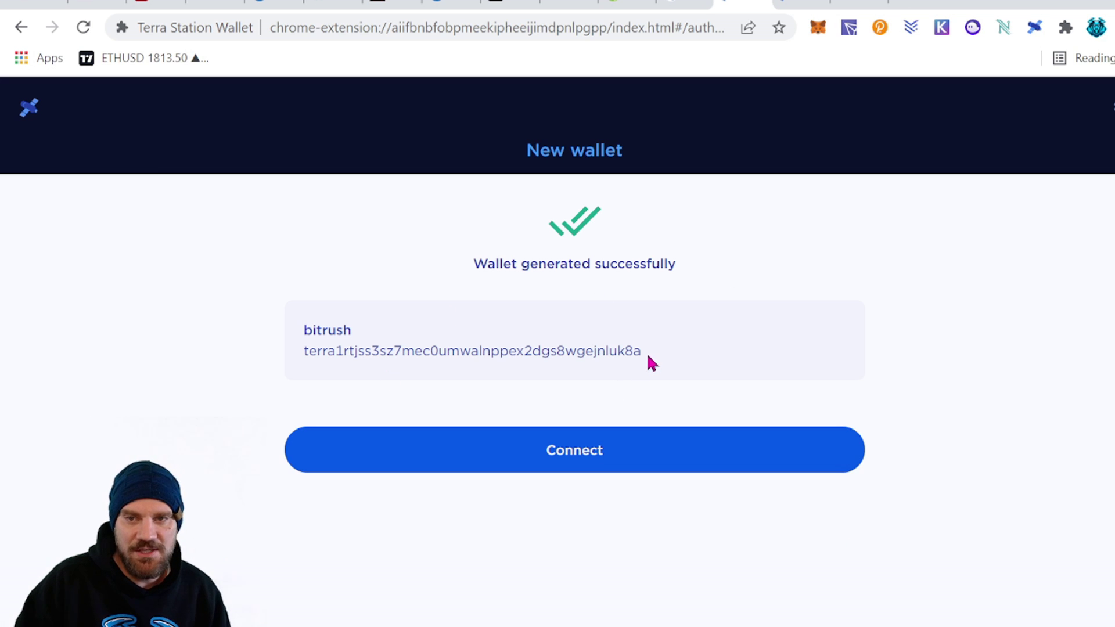
pyautogui.moveTo(644, 353); pyautogui.dragTo(247, 372)
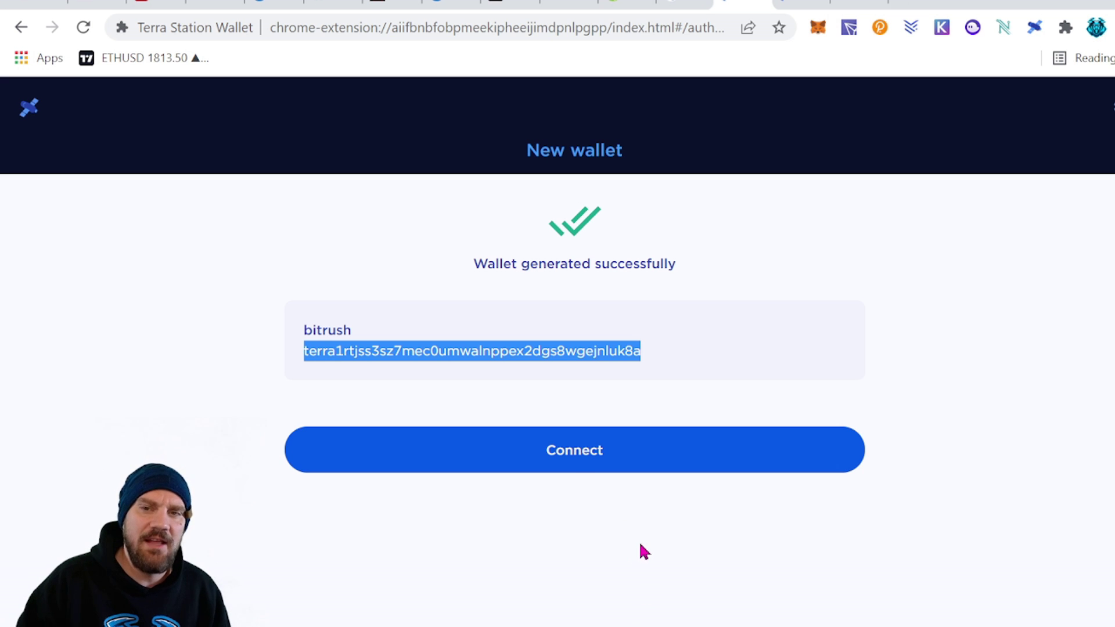
# Step: Connect the 'bitrush' wallet, opening its page with 0 Luna and 0 UST balances
pyautogui.click(581, 465)
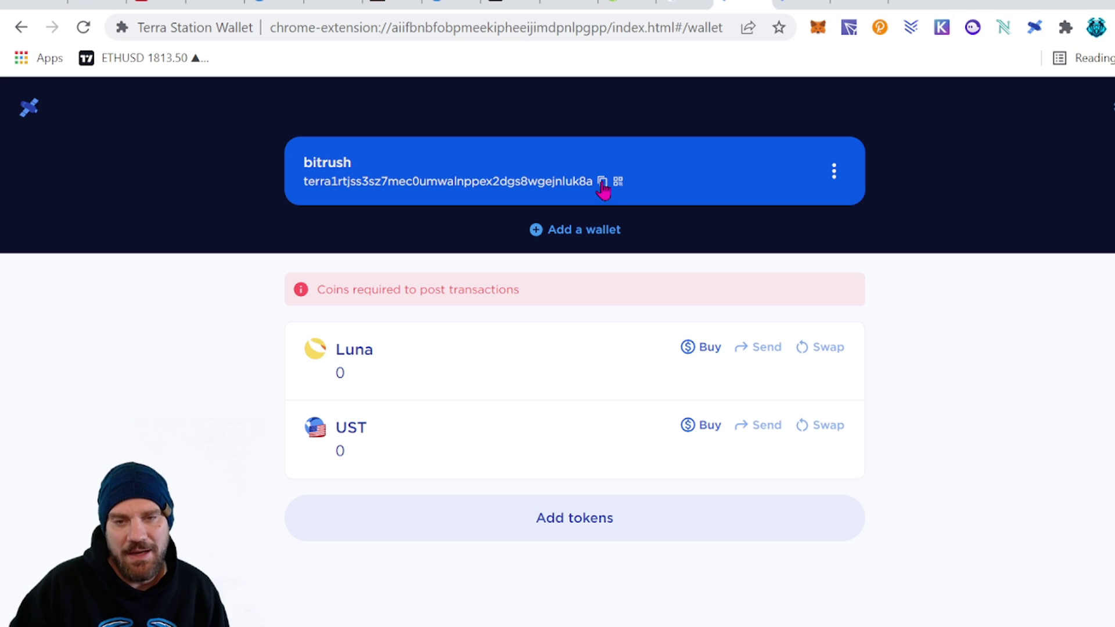
# Step: Copy the wallet address, then open the extension popup showing 'bitrush' with 0 Luna and 0 UST
pyautogui.click(602, 182)
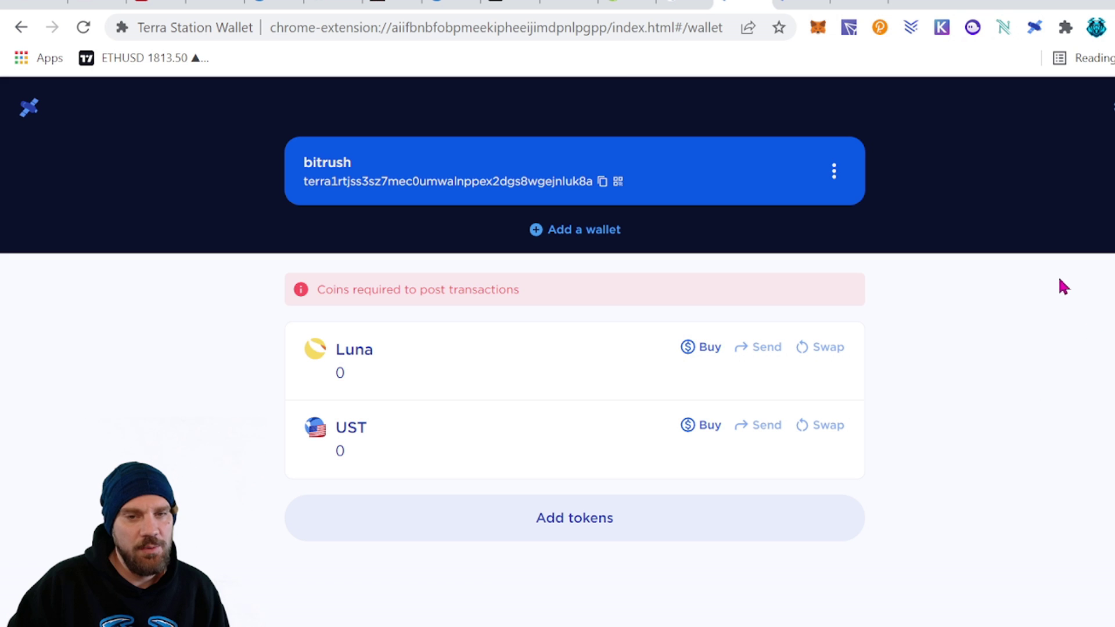
pyautogui.click(1042, 33)
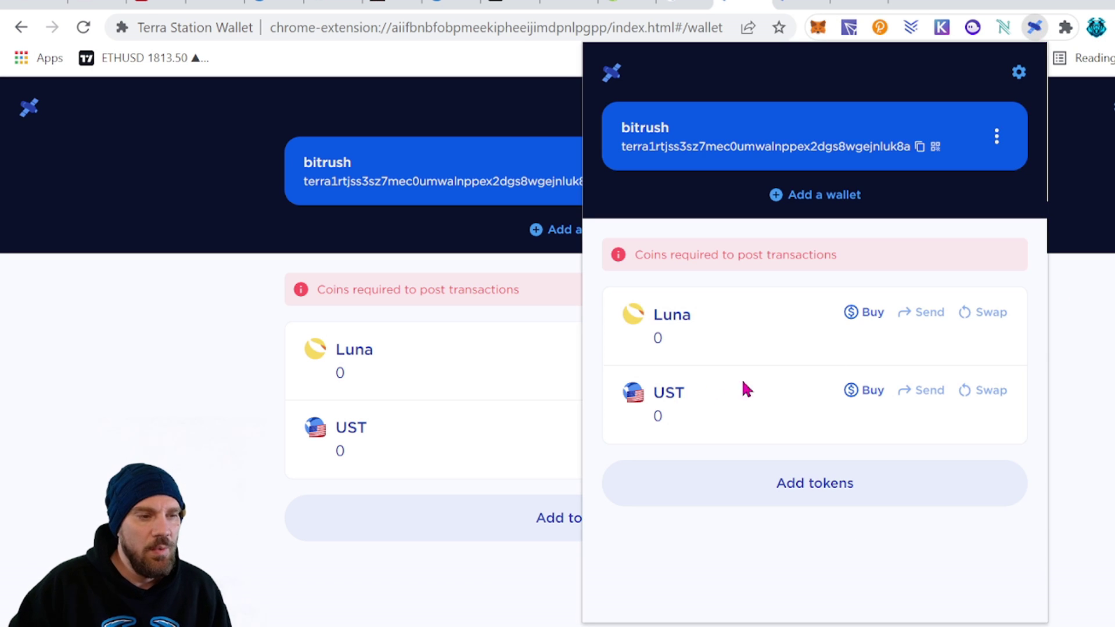